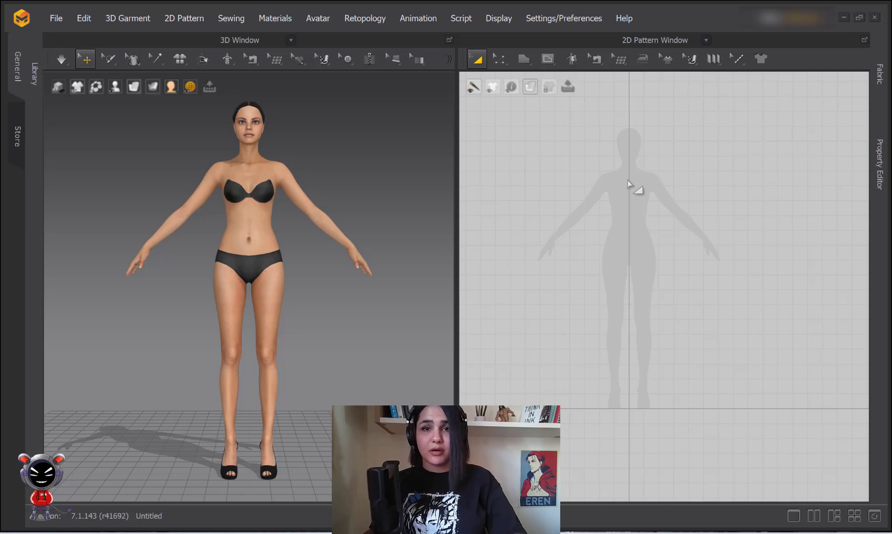
Activate the Polygon tool for drawing a new pattern piece in the 2D pattern window
click(525, 60)
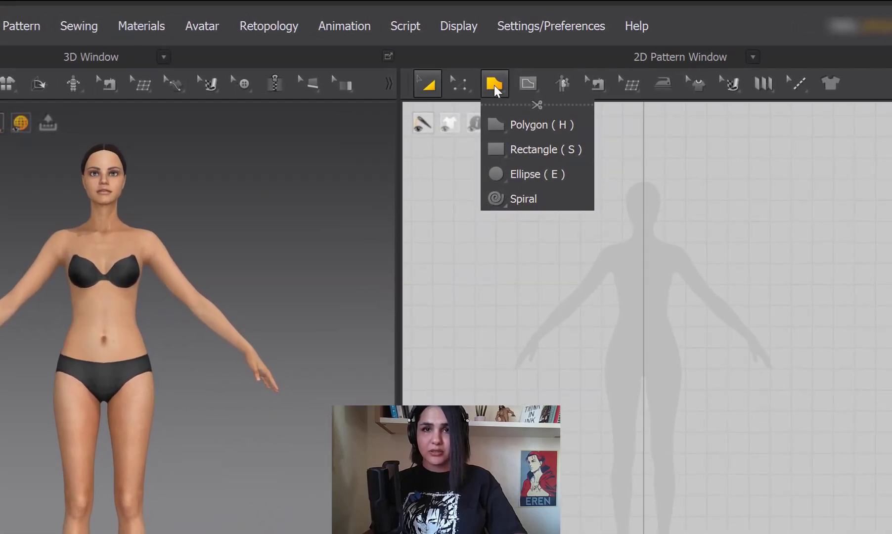
click(524, 60)
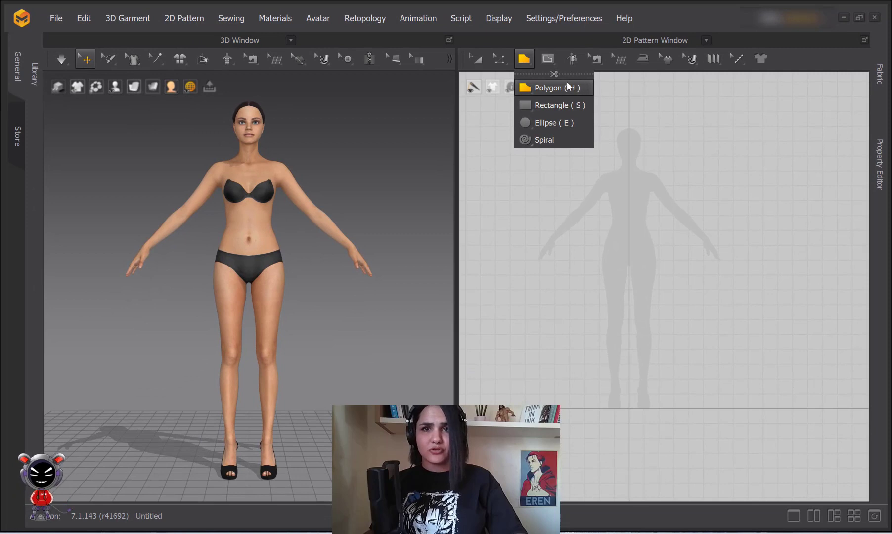
click(569, 87)
click(528, 65)
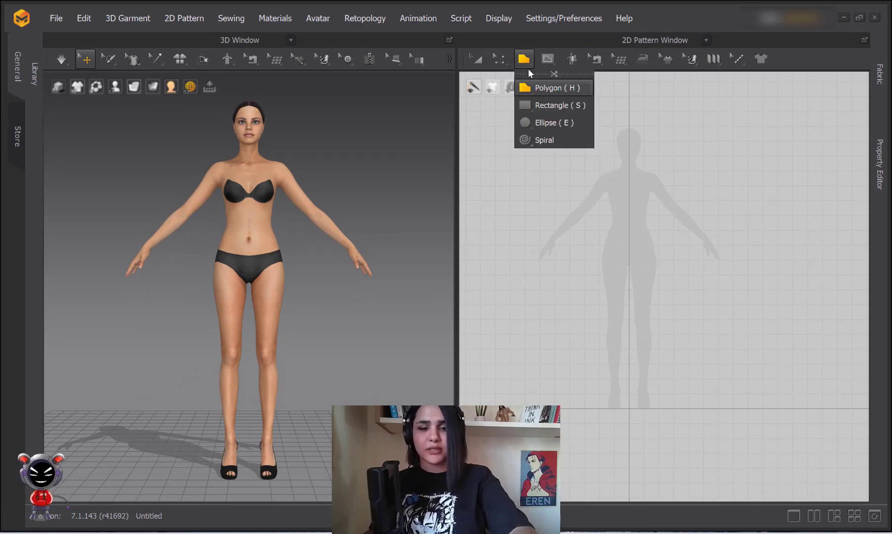
click(549, 87)
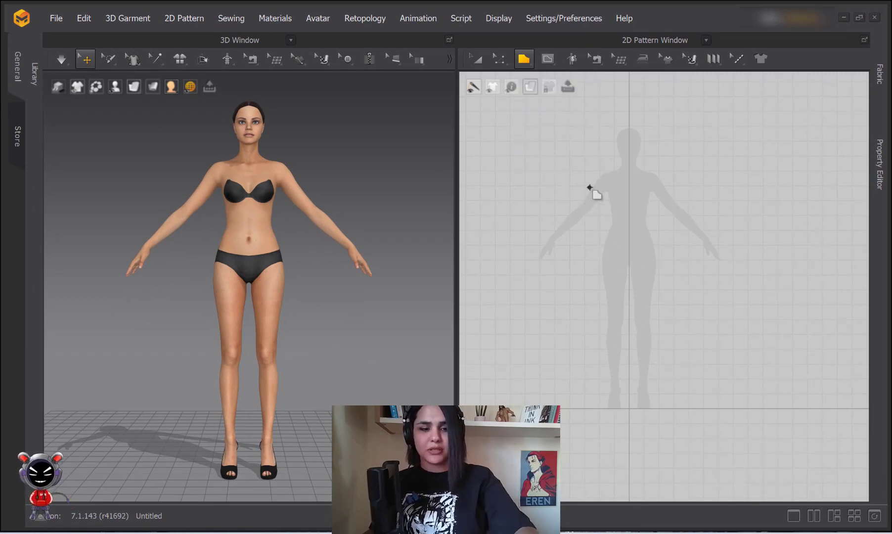
key(z)
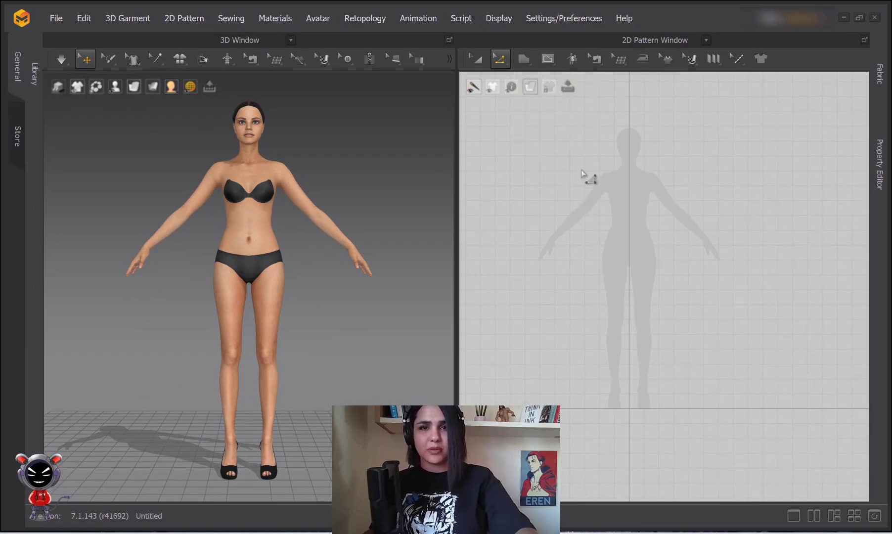
click(528, 62)
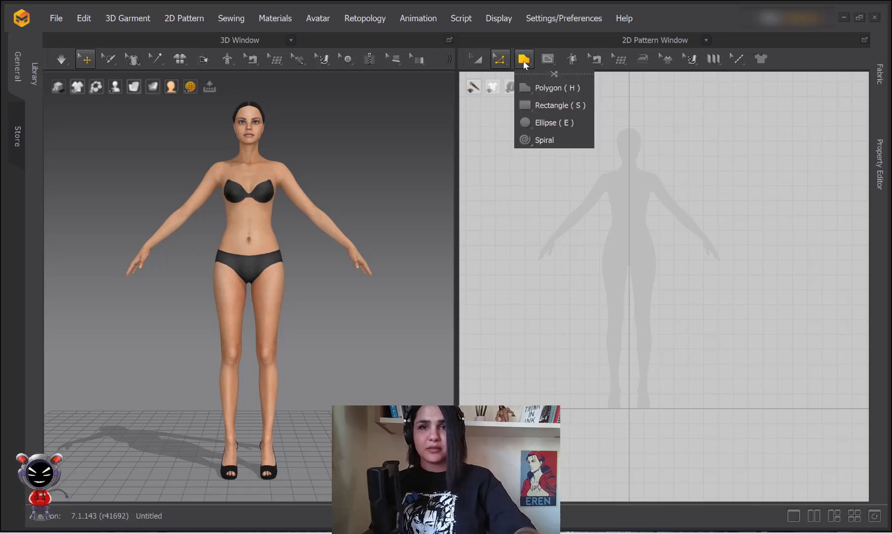
click(509, 213)
key(h)
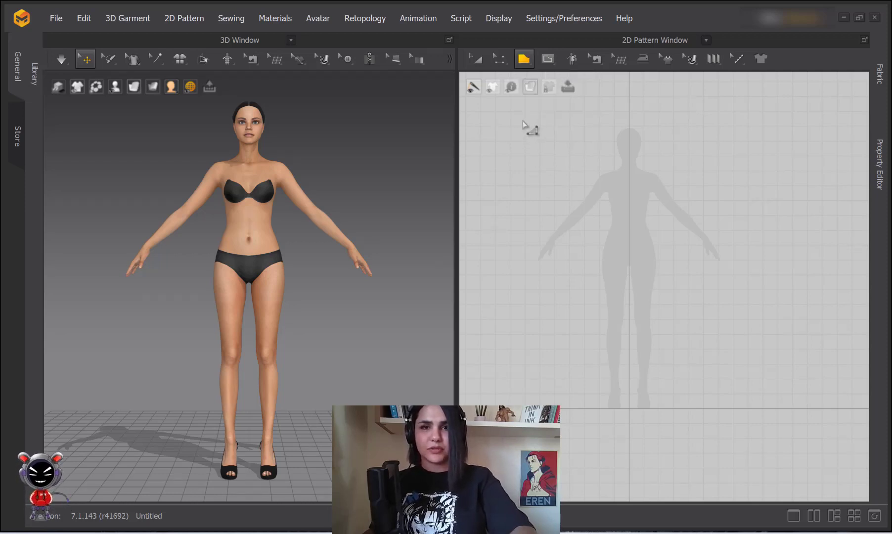
click(524, 61)
click(601, 174)
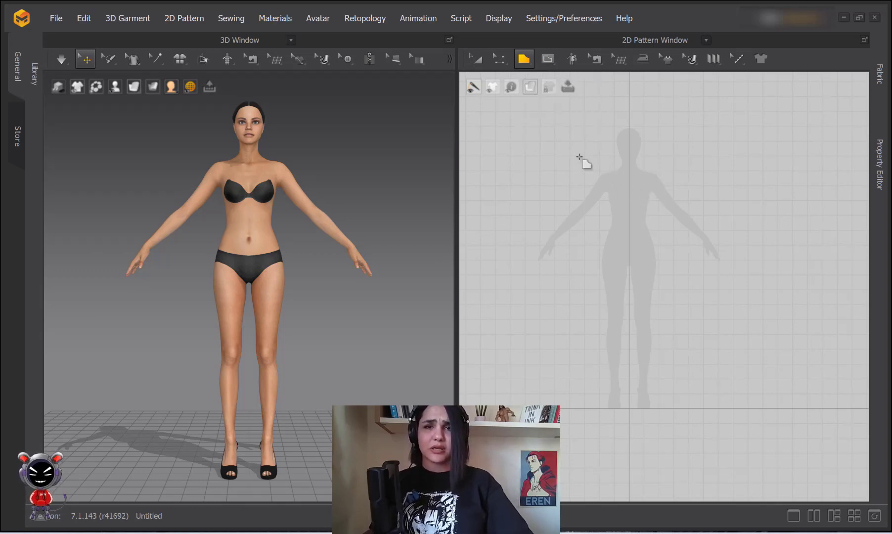
click(524, 59)
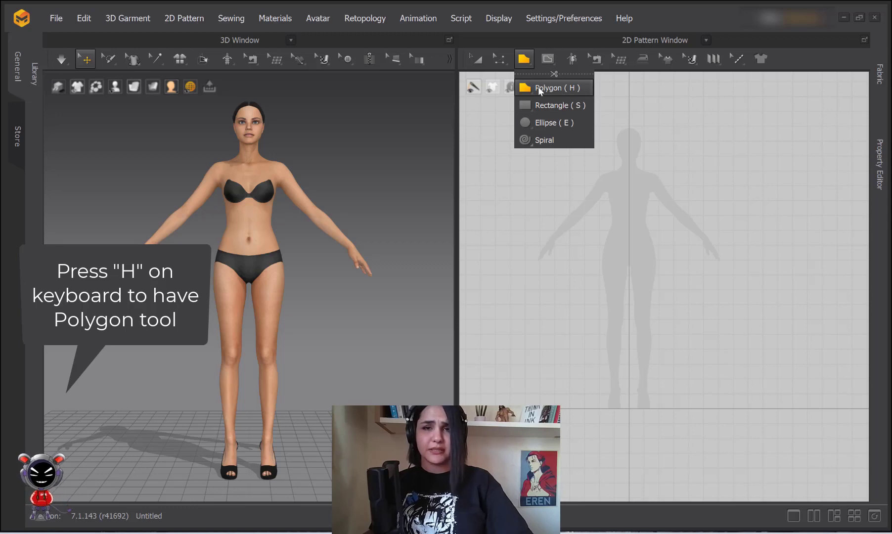
click(524, 59)
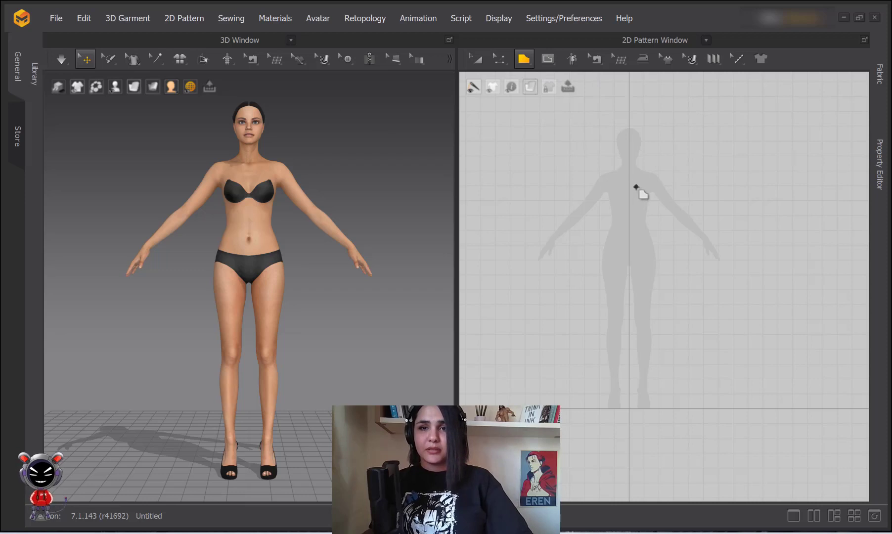
Draw an open half-bodice outline from the center neckline around shoulder, armhole and side to a hem about 25.4 cm wide at the center line
scroll(636, 187, up, 4)
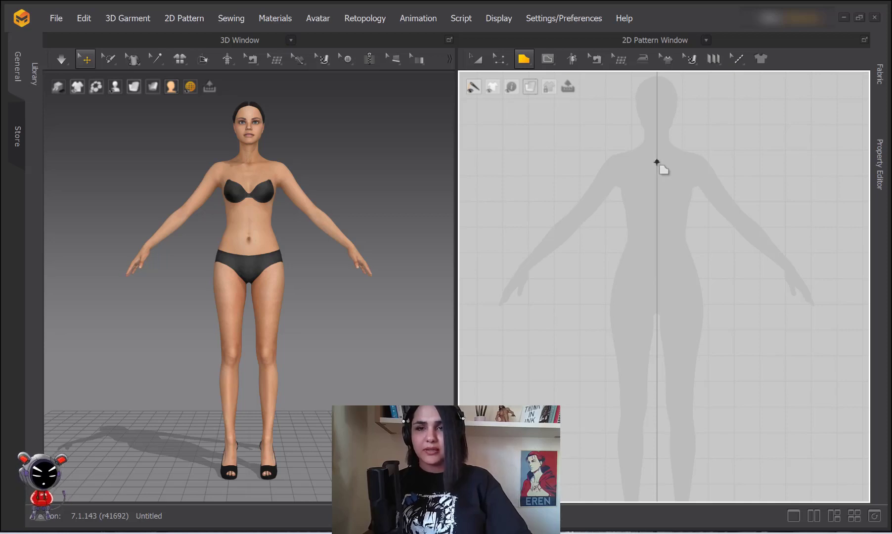
click(656, 163)
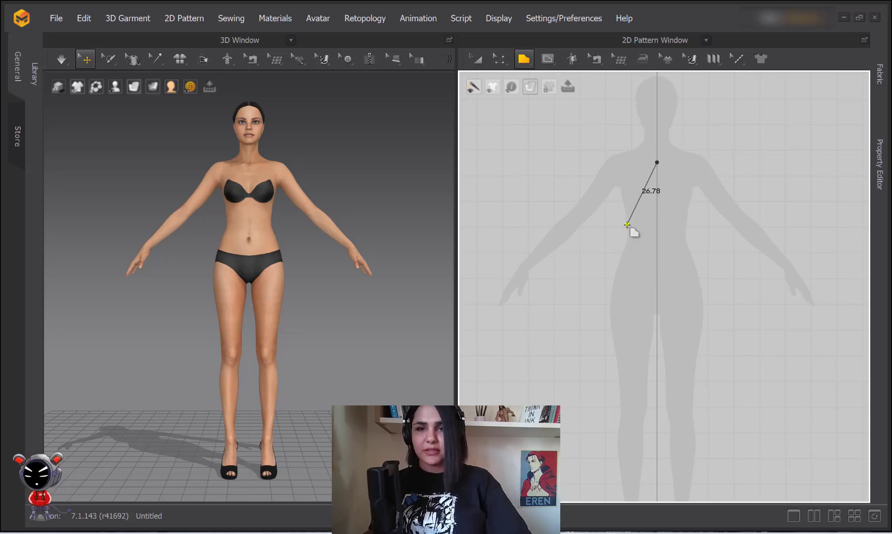
click(633, 145)
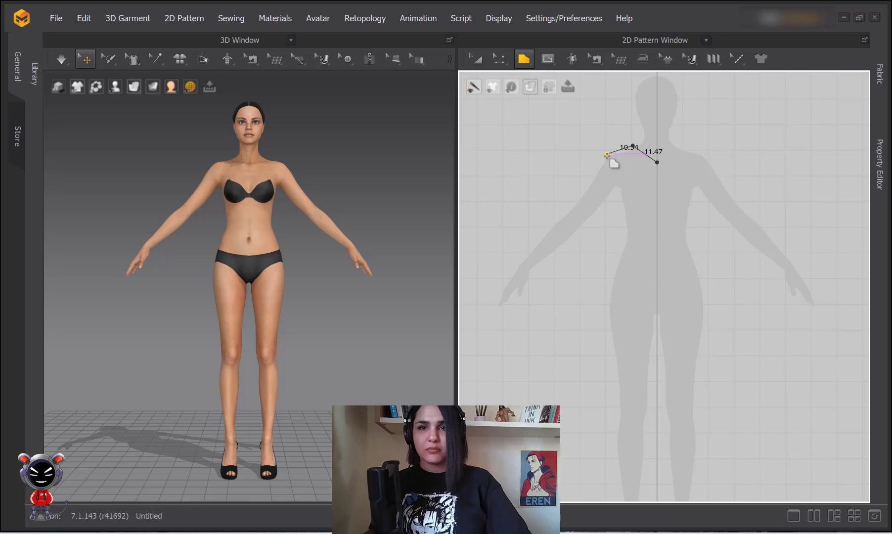
click(606, 154)
click(613, 183)
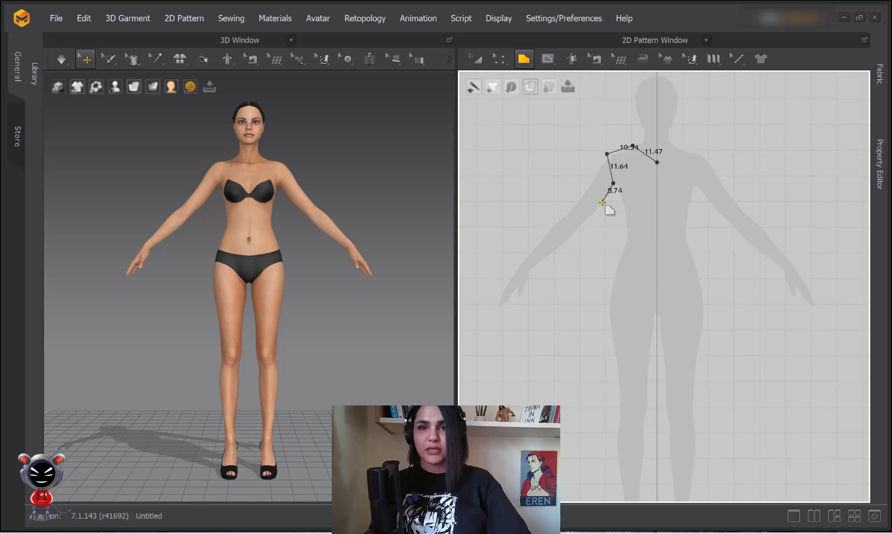
click(599, 206)
click(607, 233)
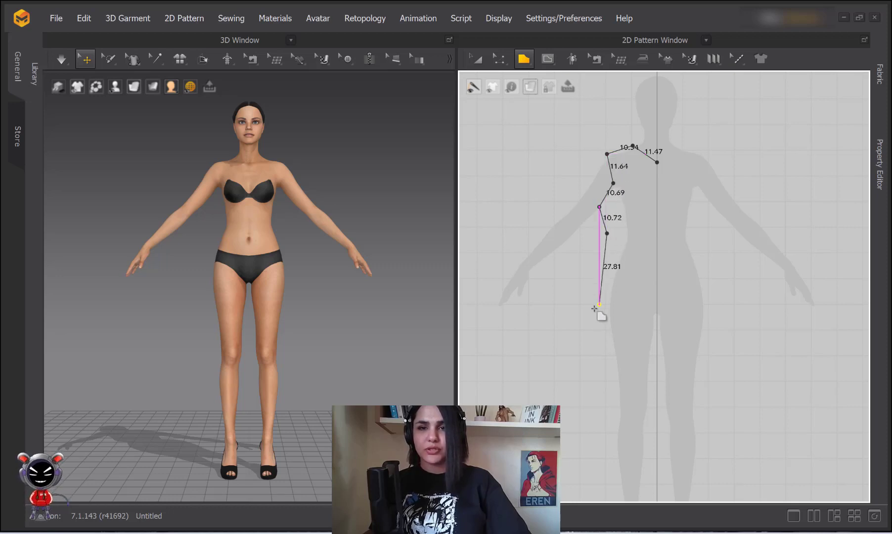
click(592, 324)
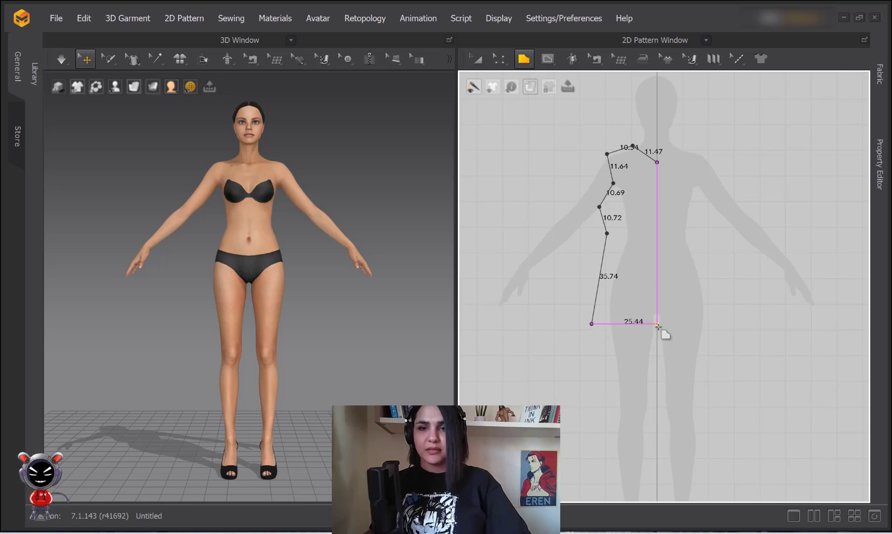
click(657, 324)
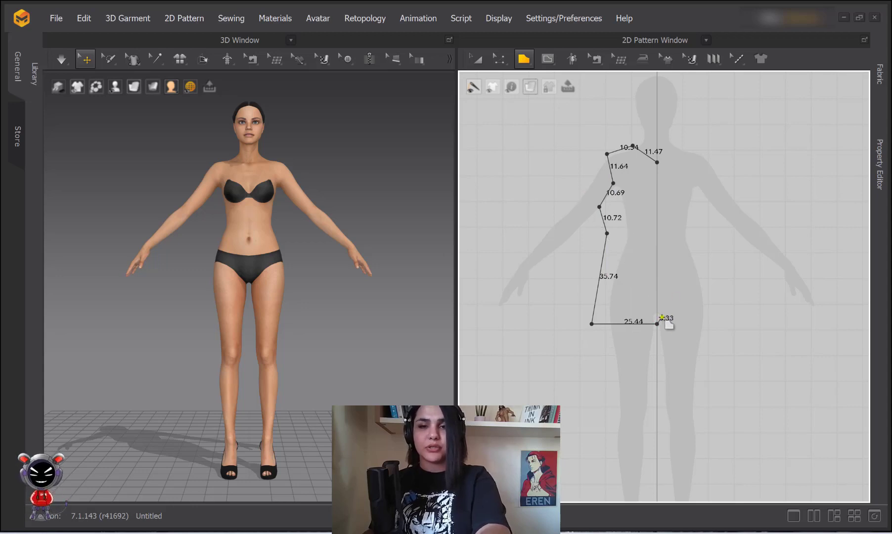
Remove the placed points of the unfinished half-bodice outline one by one back to its start
key(BackSpace)
key(BackSpace)
key(BackSpace)
key(BackSpace)
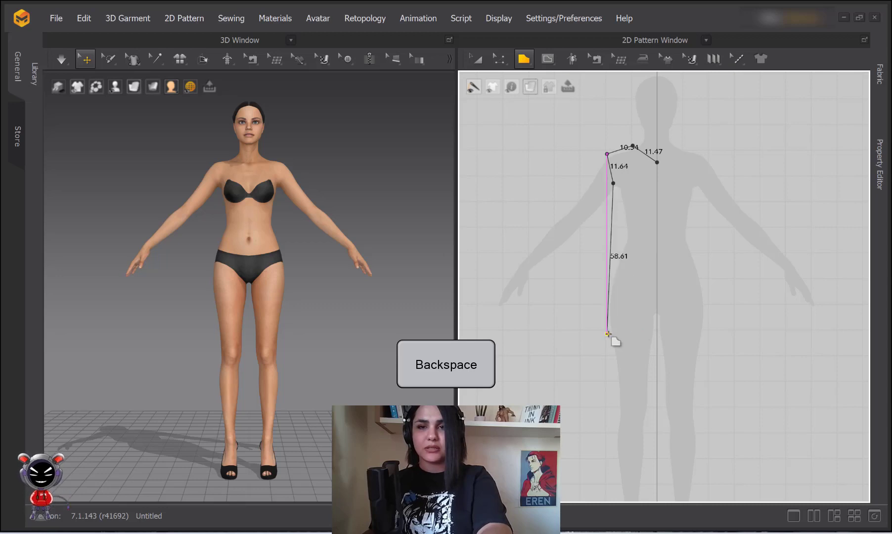
key(BackSpace)
key(BackSpace)
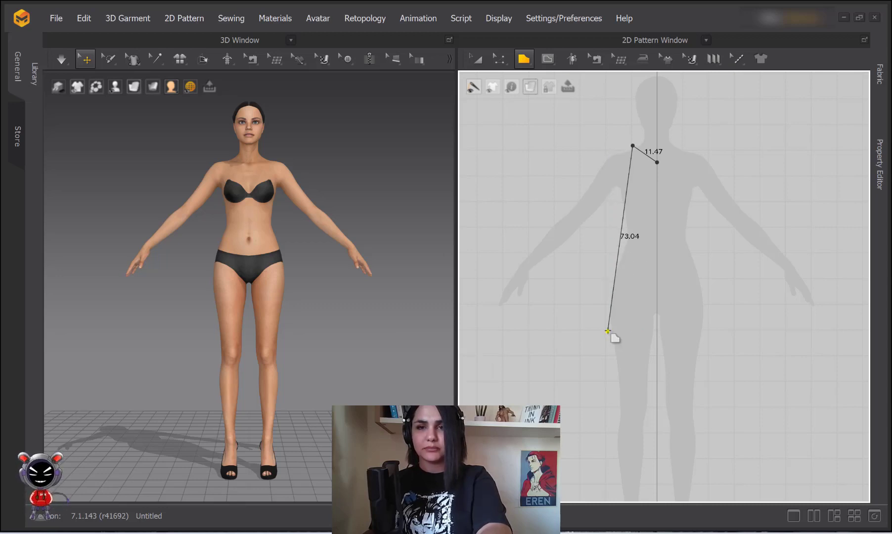
key(BackSpace)
scroll(663, 178, up, 3)
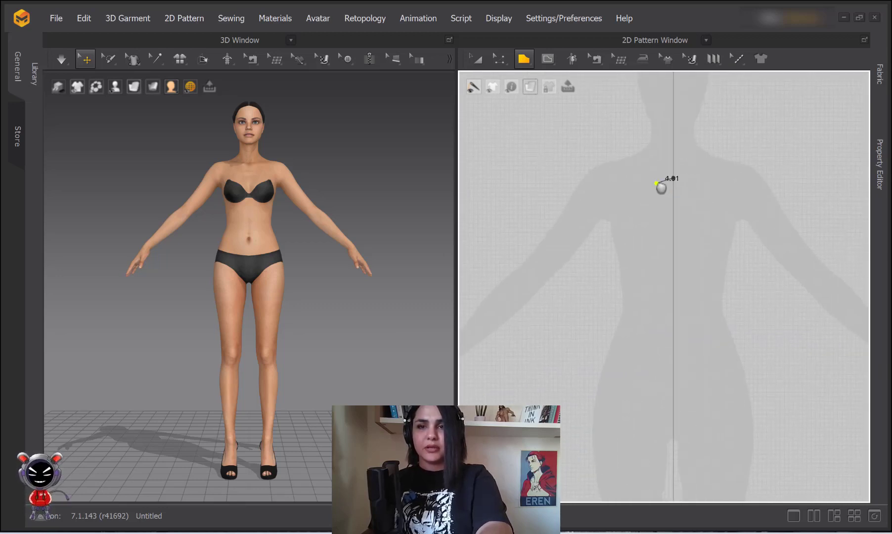
key(BackSpace)
Start a new polygon with a neckline segment about 10.3 cm long and a shoulder segment of exactly 15 cm
click(673, 178)
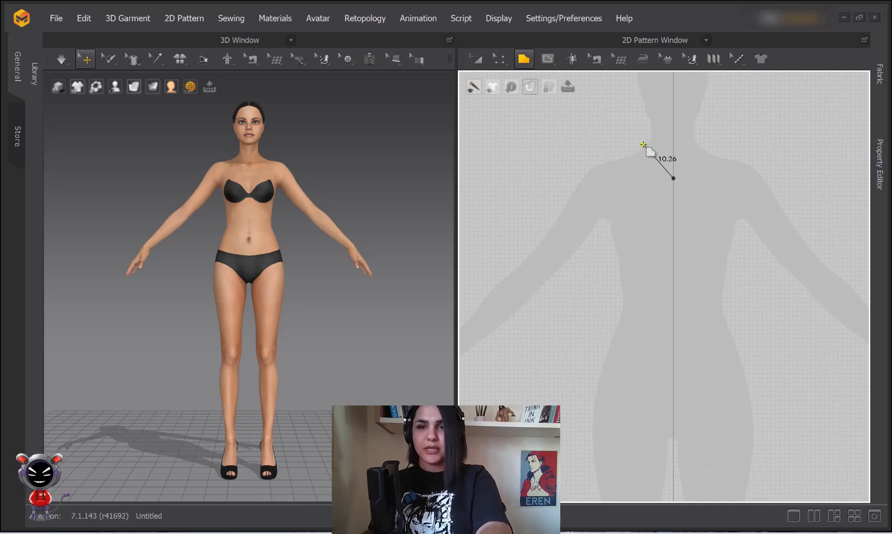
click(643, 144)
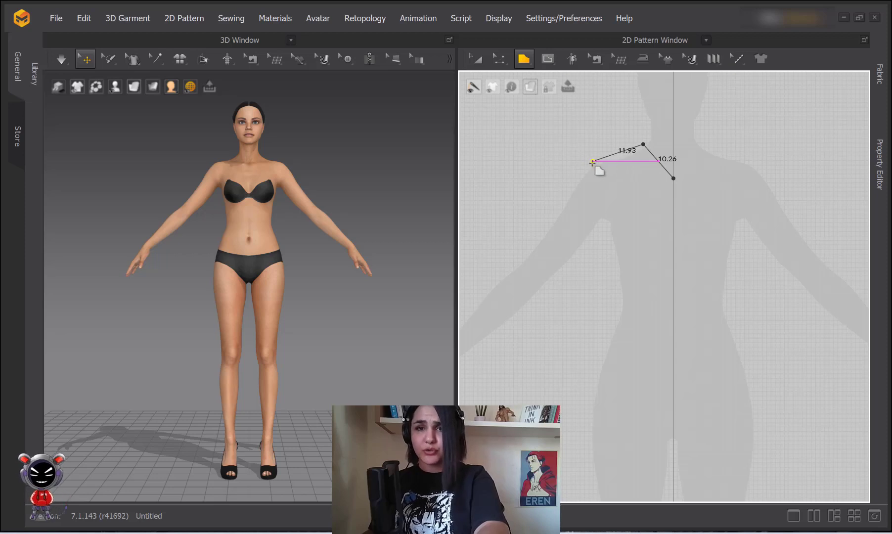
click(580, 161)
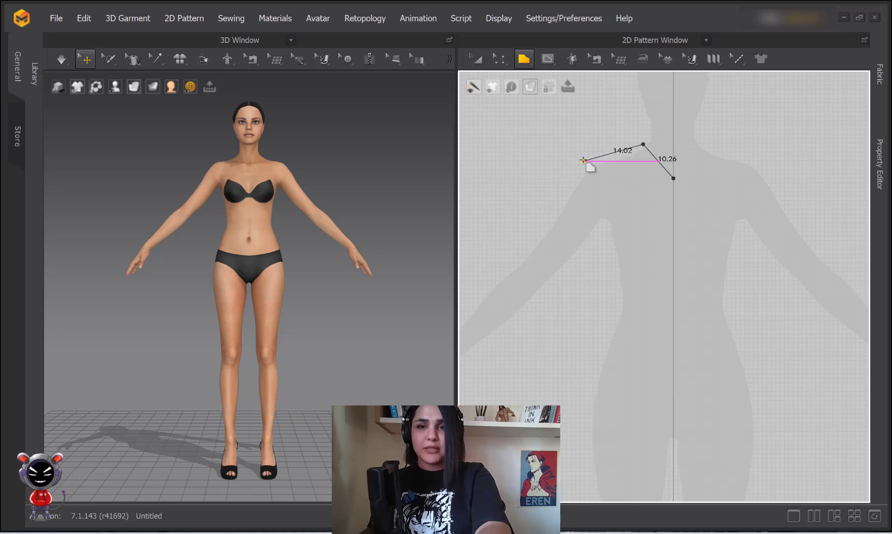
right_click(583, 160)
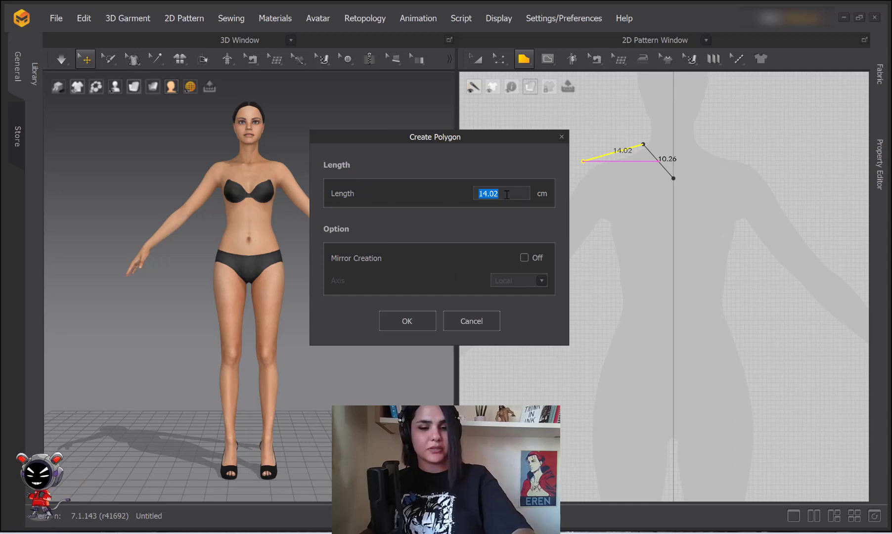
text(15)
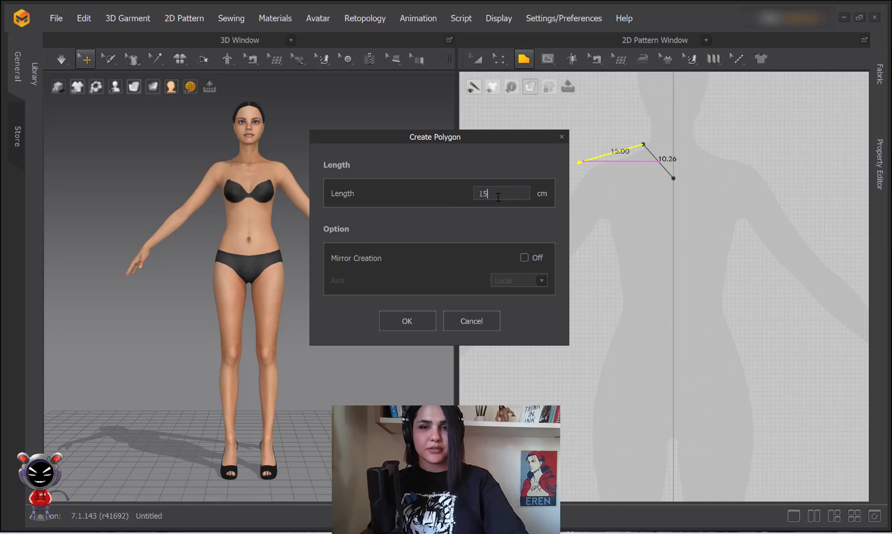
click(406, 321)
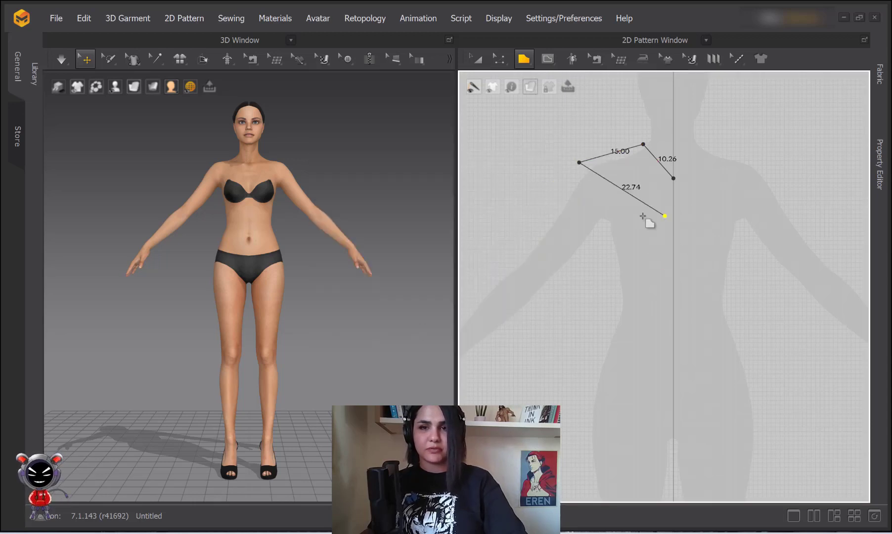
Add armhole and side segments of about 14.7, 18.9 and 17.2 cm, and cancel the whole unfinished polygon
click(587, 227)
click(551, 302)
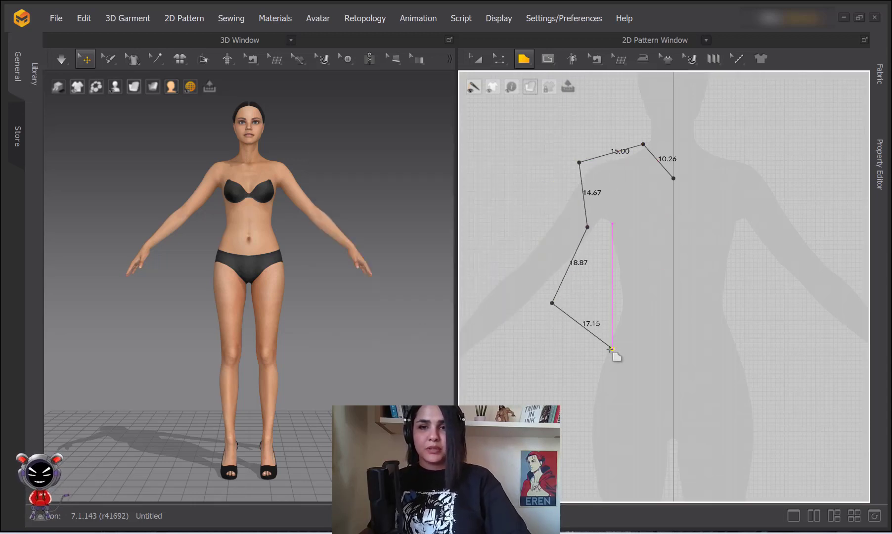
click(610, 345)
scroll(606, 299, down, 1)
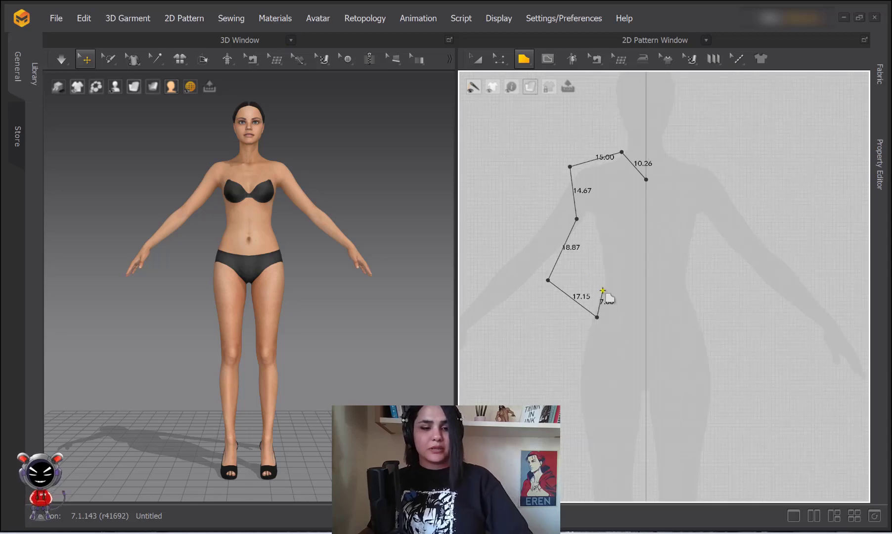
key(Escape)
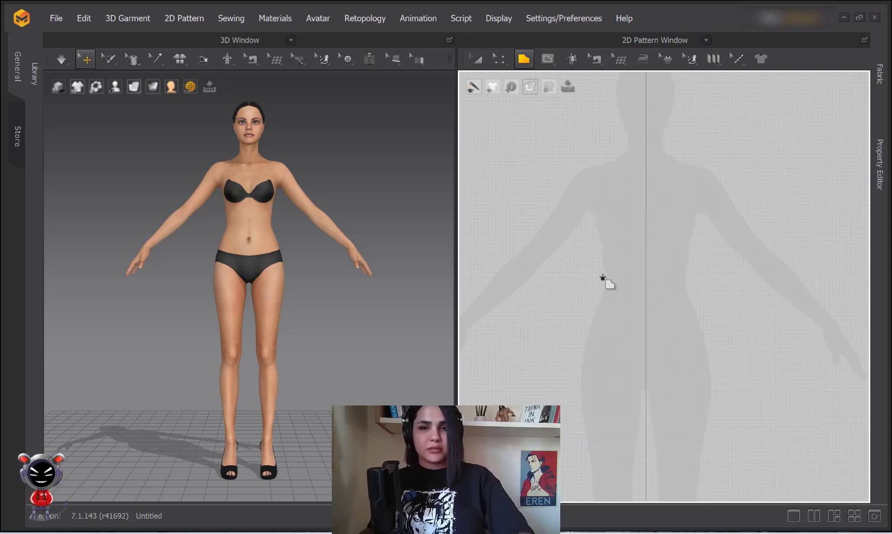
Start a half-bodice polygon at the center neckline with neckline, shoulder and armhole segments of about 9.7, 10.5 and 13 cm
click(645, 173)
click(618, 151)
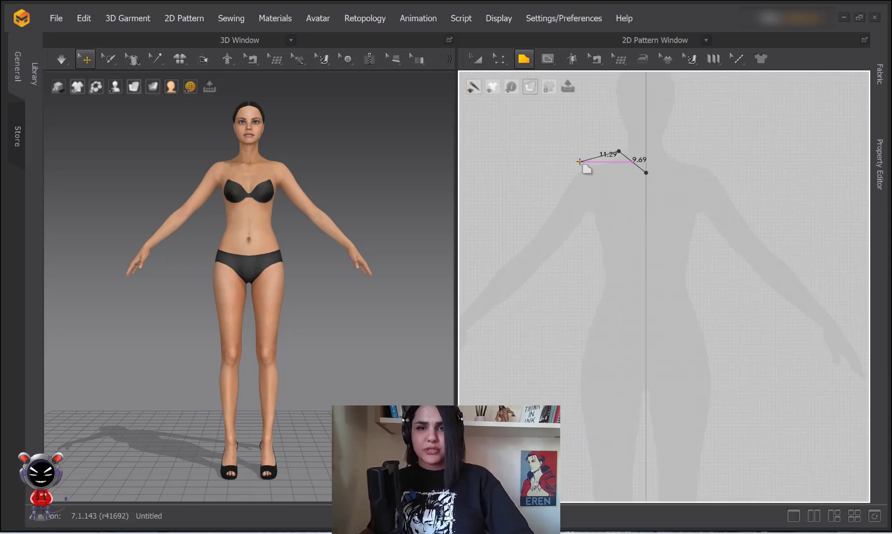
click(582, 162)
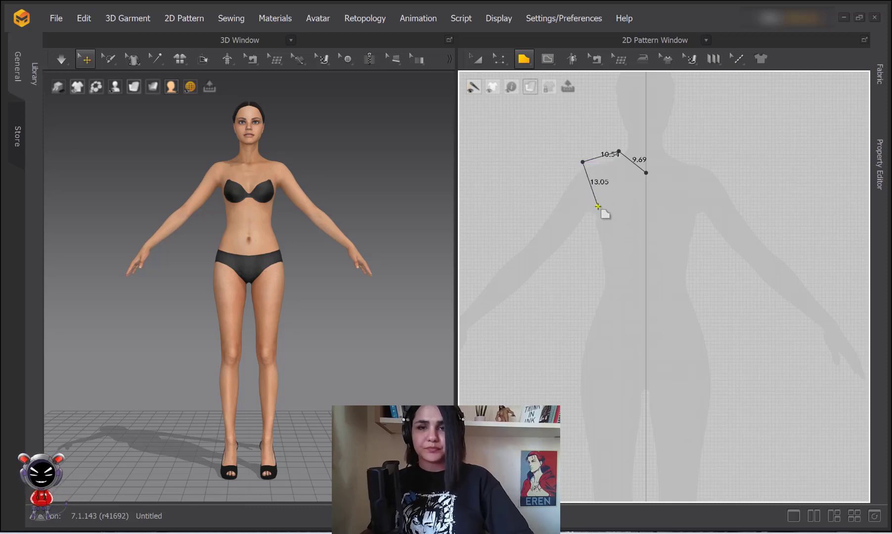
click(598, 206)
Add a curved segment about 15.8 cm long for the lower armhole, ending under the avatar's arm
scroll(600, 232, up, 2)
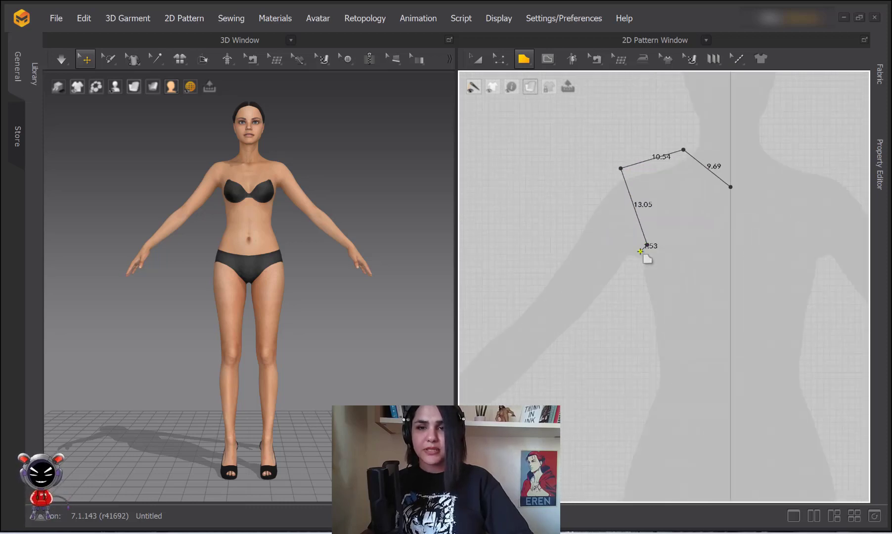
scroll(639, 258, up, 2)
scroll(632, 238, up, 2)
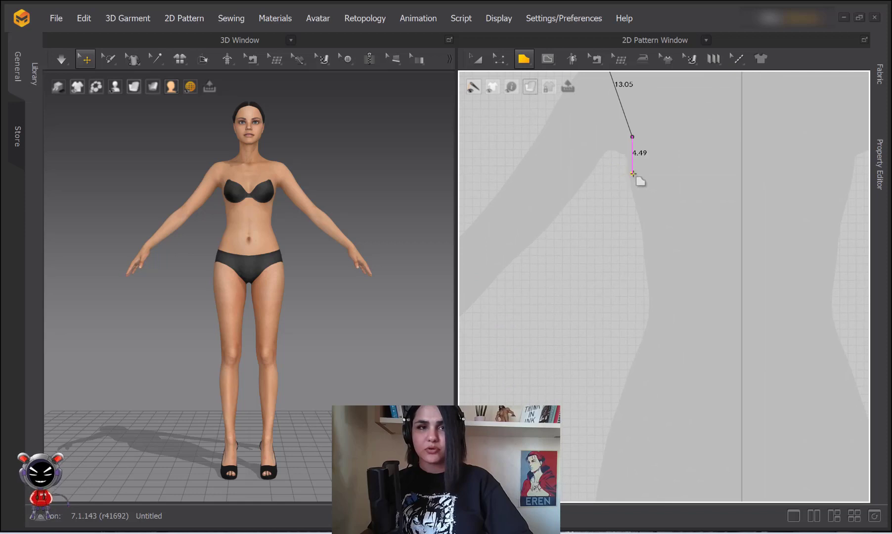
scroll(637, 178, up, 1)
scroll(601, 213, down, 4)
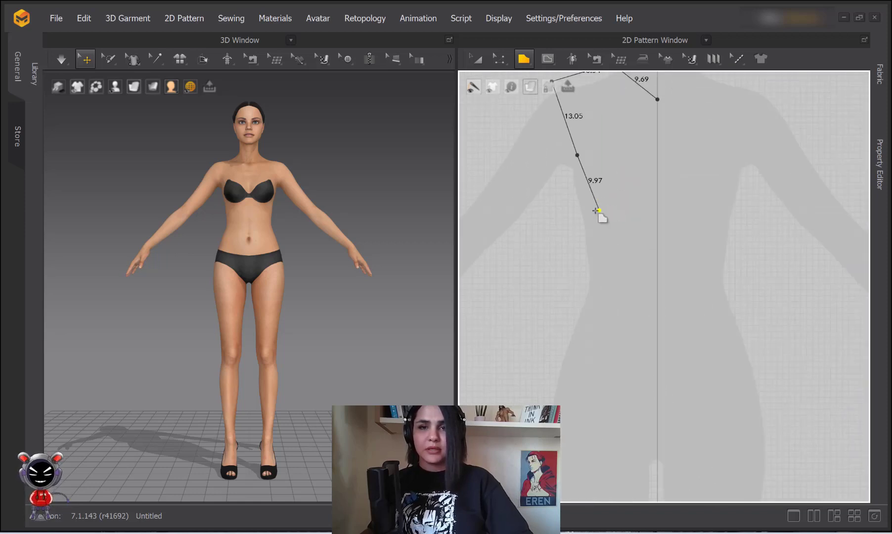
middle_drag(593, 221, 671, 219)
scroll(671, 219, up, 2)
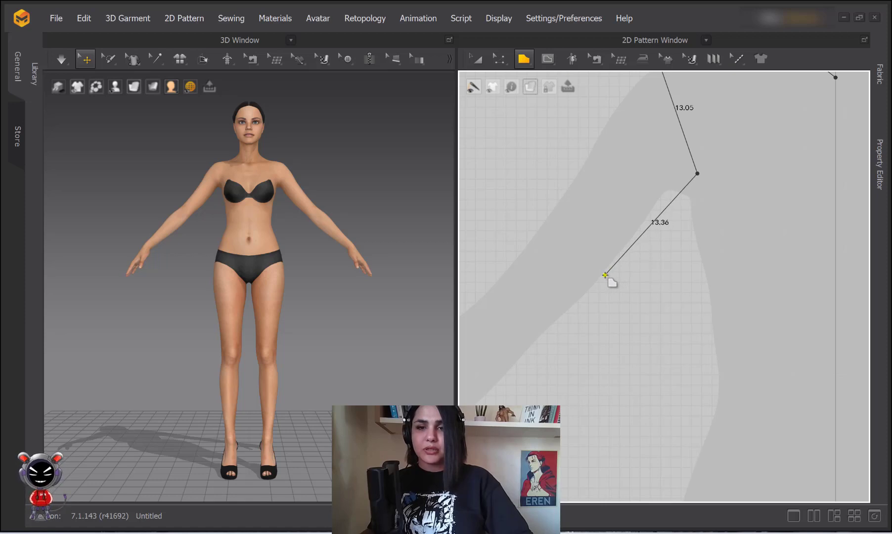
drag(604, 274, 642, 210)
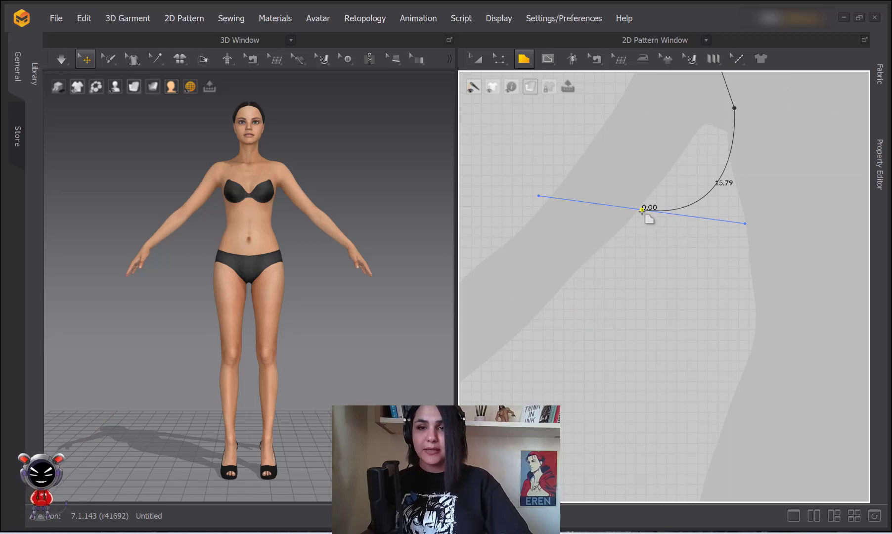
Complete the half-bodice with side segments of about 13.2 and 25.7 cm and a 24.9 cm hem, closing it along the center line
drag(642, 211, 660, 254)
click(657, 274)
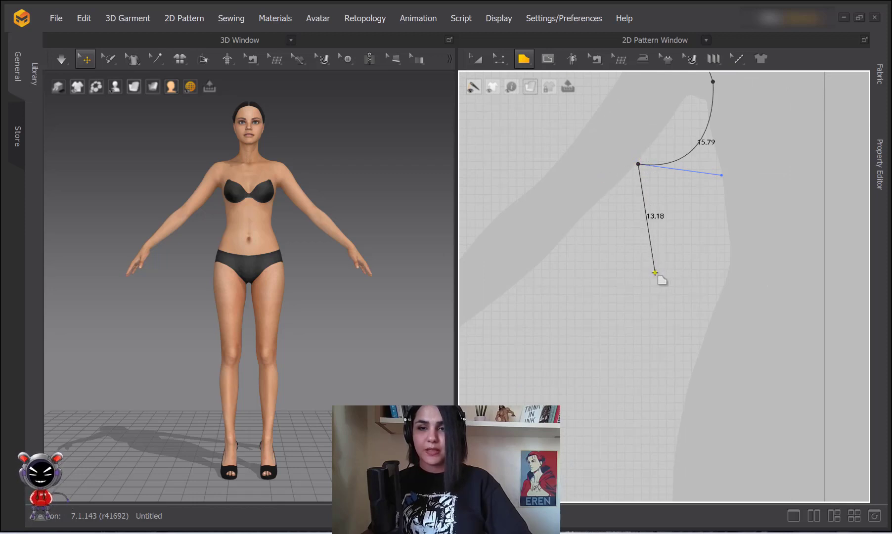
scroll(659, 274, down, 3)
click(583, 304)
click(671, 304)
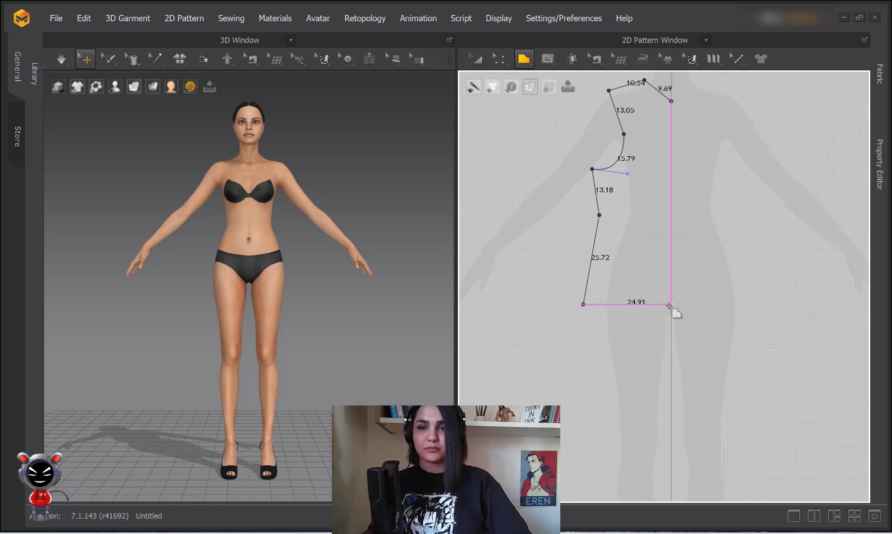
click(671, 101)
middle_drag(679, 105, 645, 156)
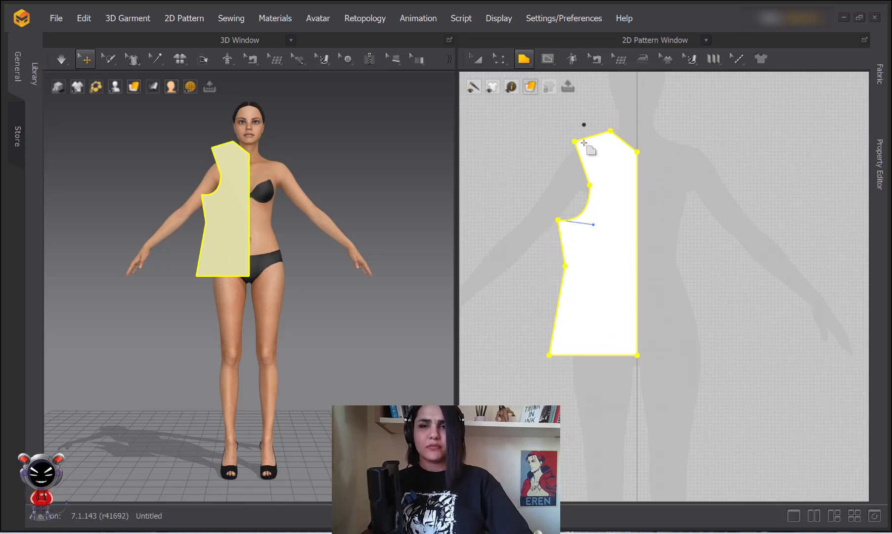
Delete the finished half-bodice pattern
click(476, 59)
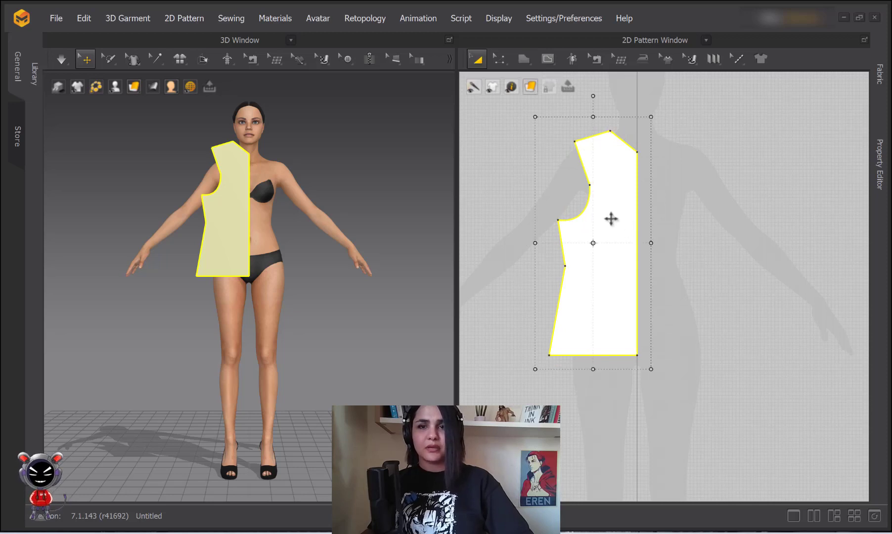
key(Delete)
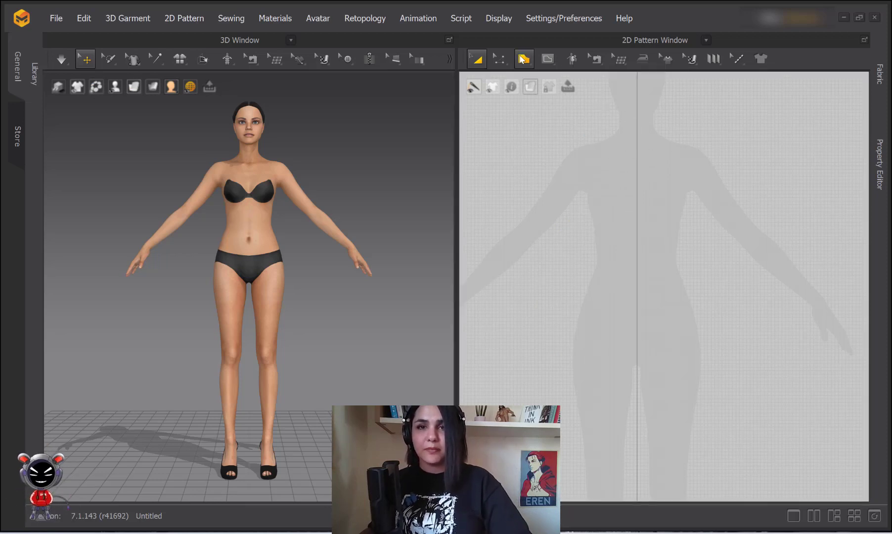
Try to open the segment options for a new neckline segment about 10.1 cm long, and delete the restored half-bodice pattern
click(524, 63)
click(525, 63)
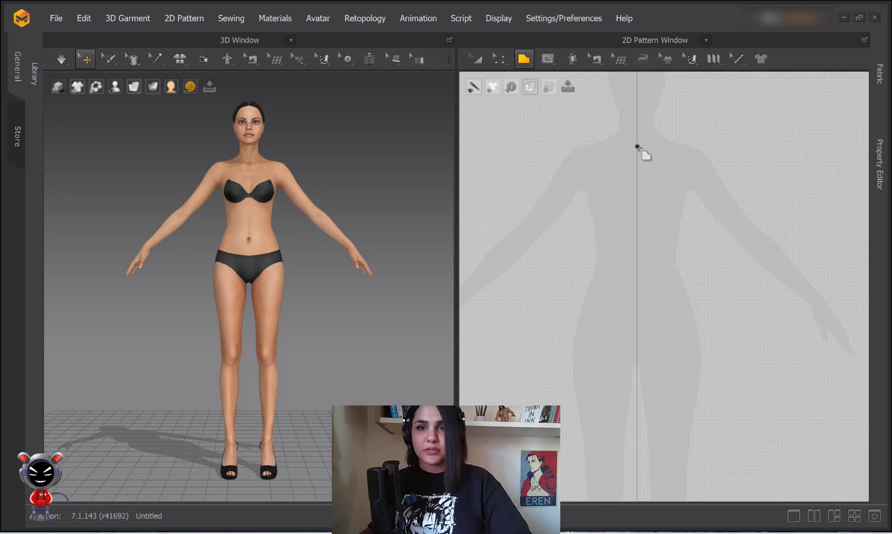
click(637, 151)
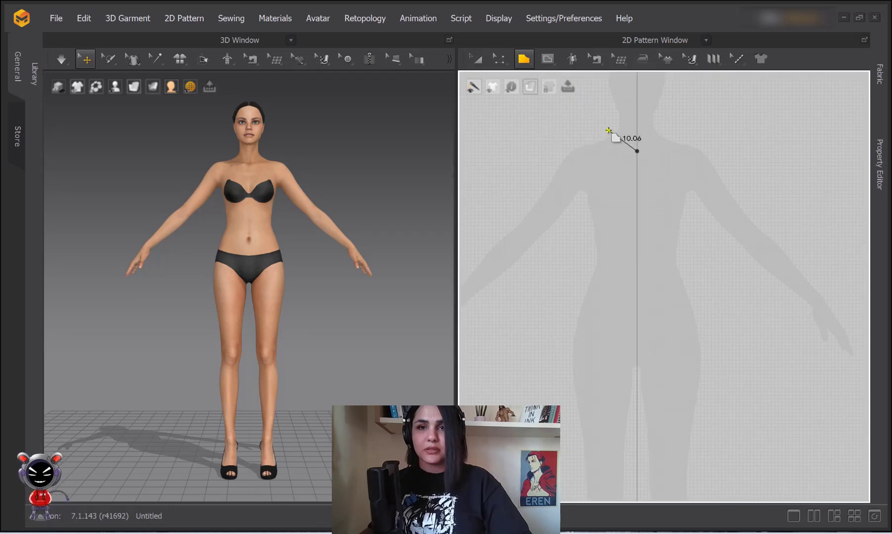
right_click(609, 131)
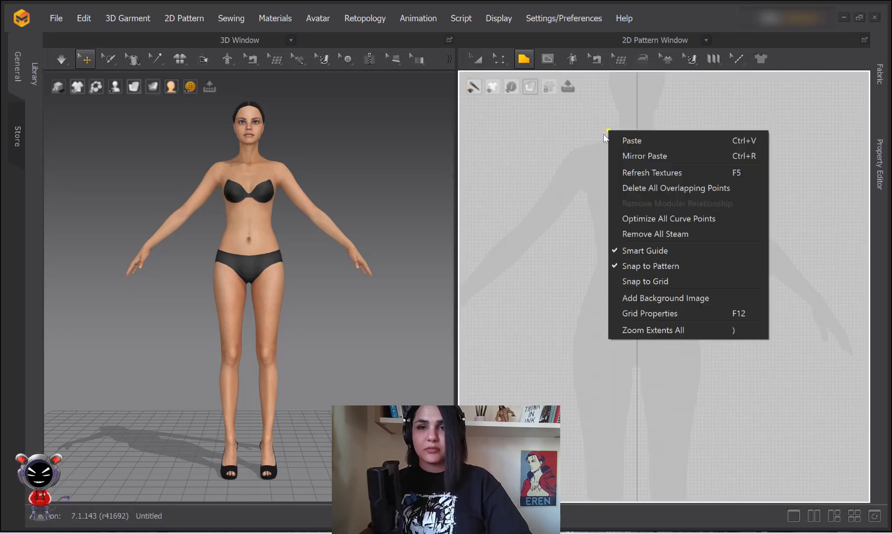
click(579, 140)
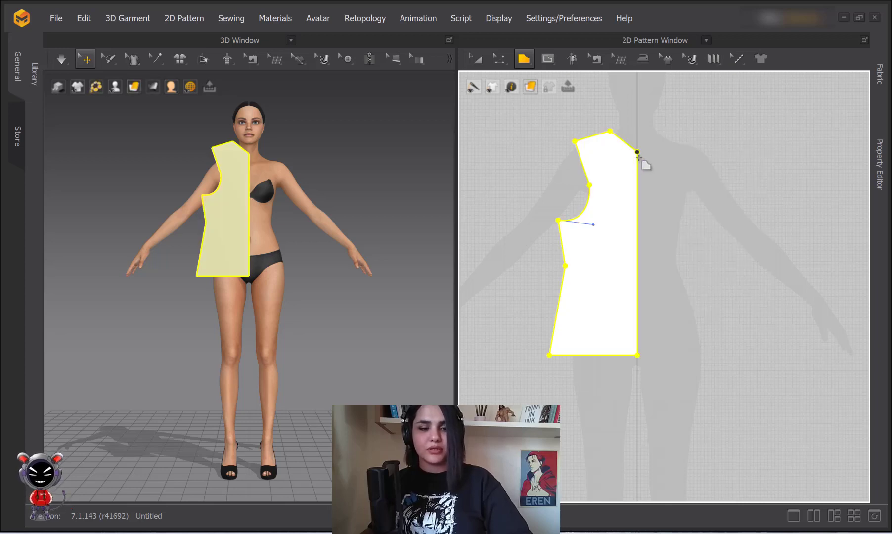
key(Delete)
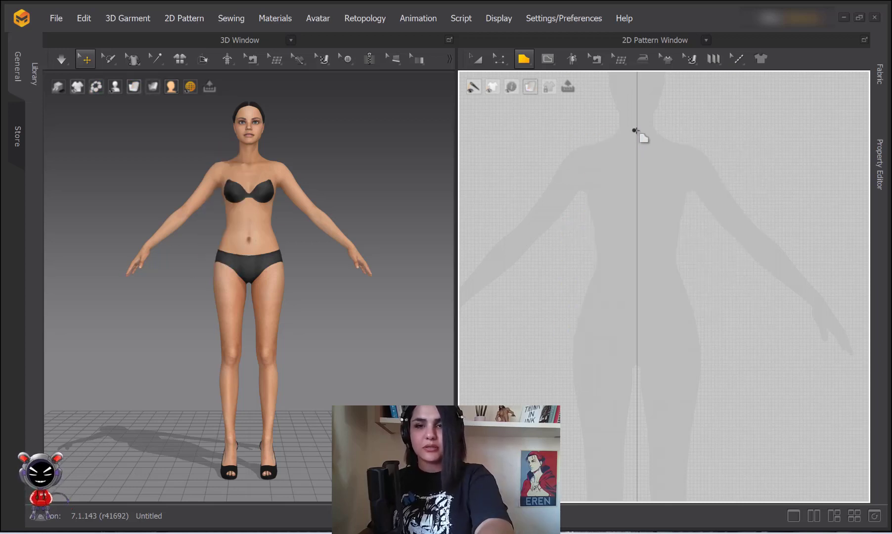
Create a neckline segment about 10.7 cm long from the center line with Mirror Creation on and the axis set to Y-Axis
right_click(606, 131)
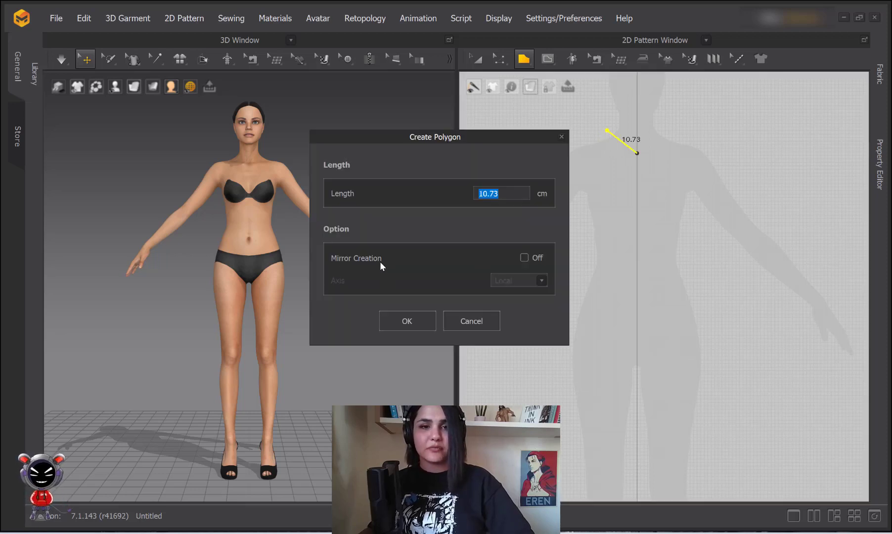
click(524, 257)
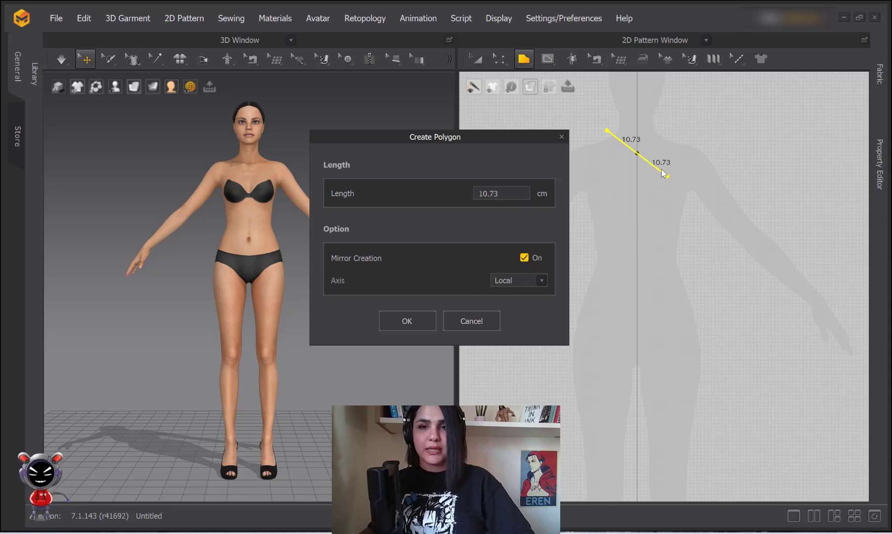
click(514, 282)
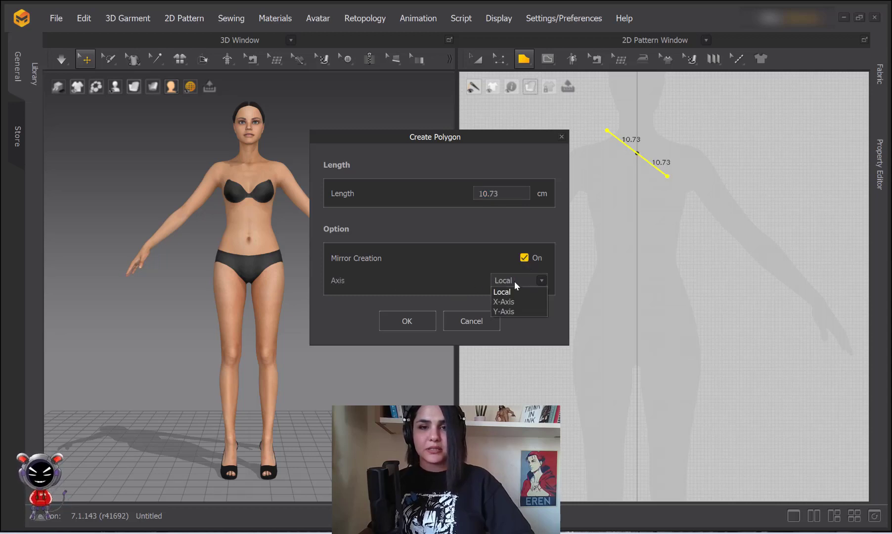
click(502, 310)
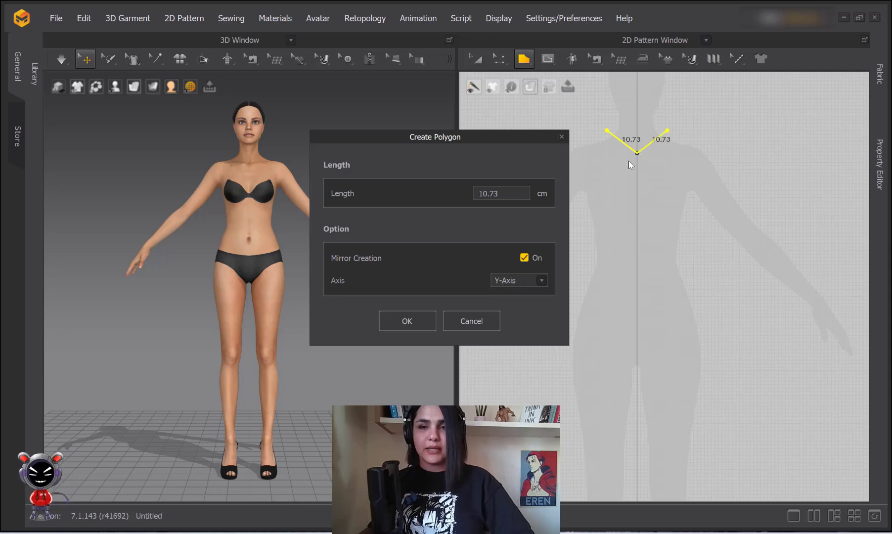
click(408, 320)
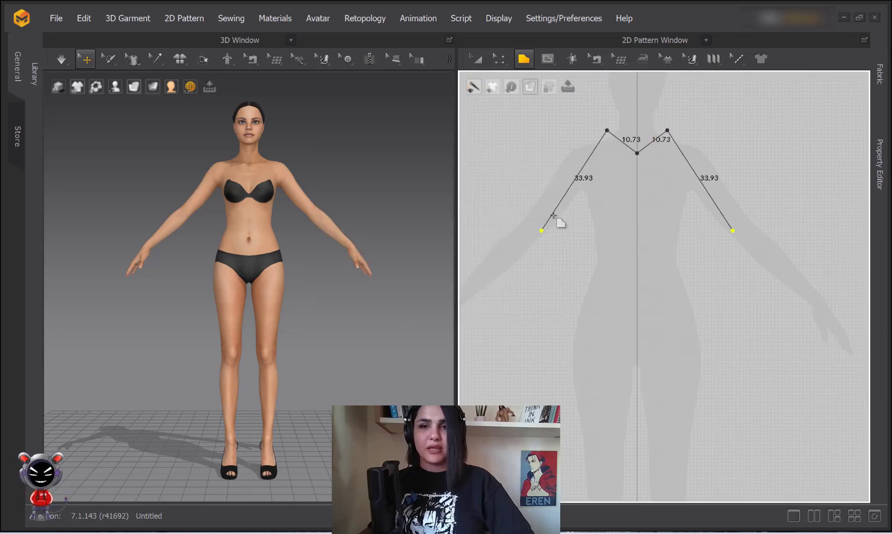
Add mirrored shoulder and armhole segments of about 13.1 and 15.3 cm, and a curved lower armhole about 10.1 cm long
click(564, 148)
click(575, 201)
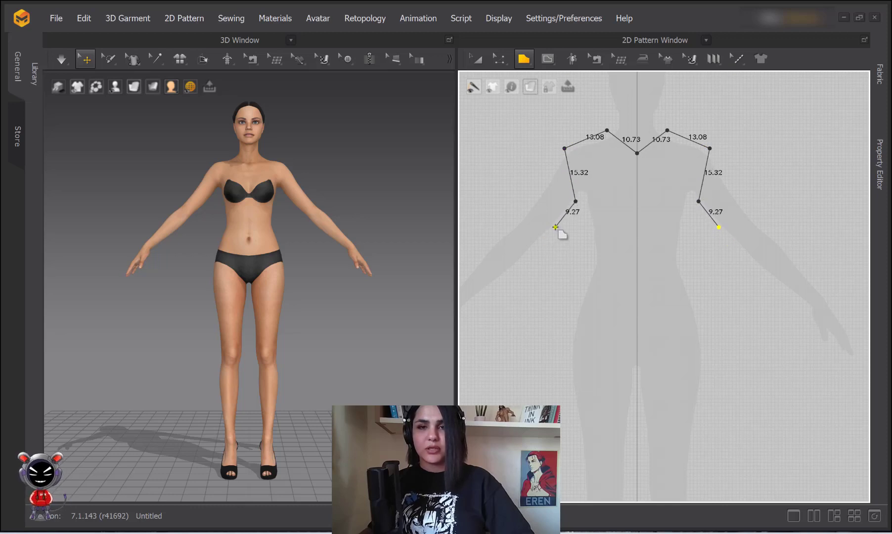
drag(555, 227, 534, 232)
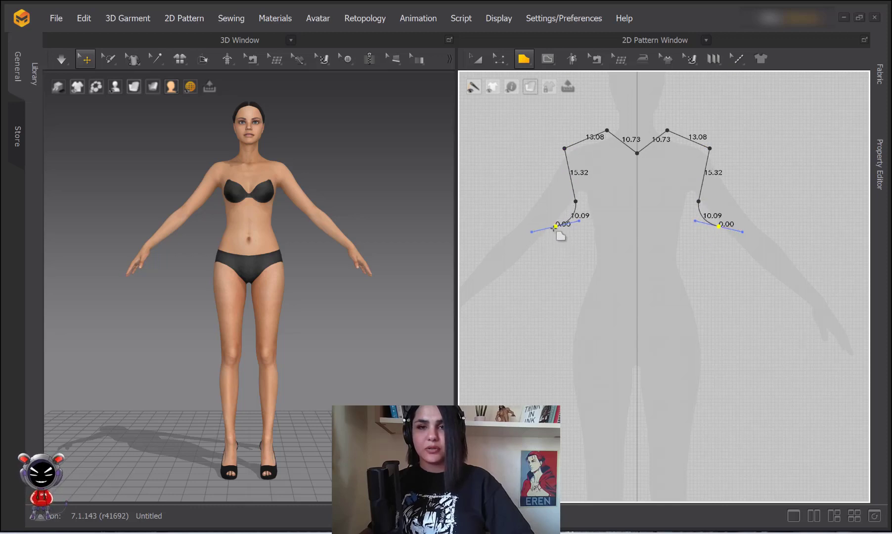
Finish the mirrored bodice with an upper side segment about 13.7 cm long, a flared lower side and a hem ending on the center line
click(564, 273)
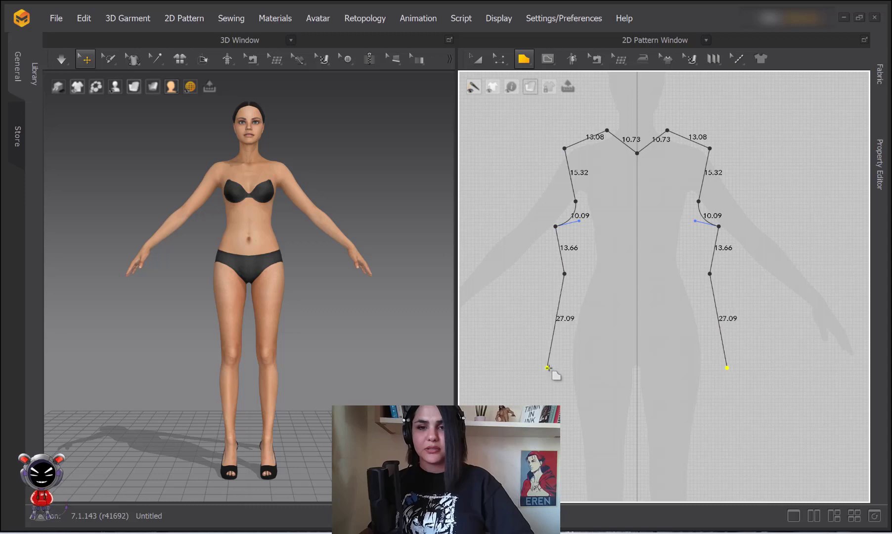
click(548, 367)
click(636, 372)
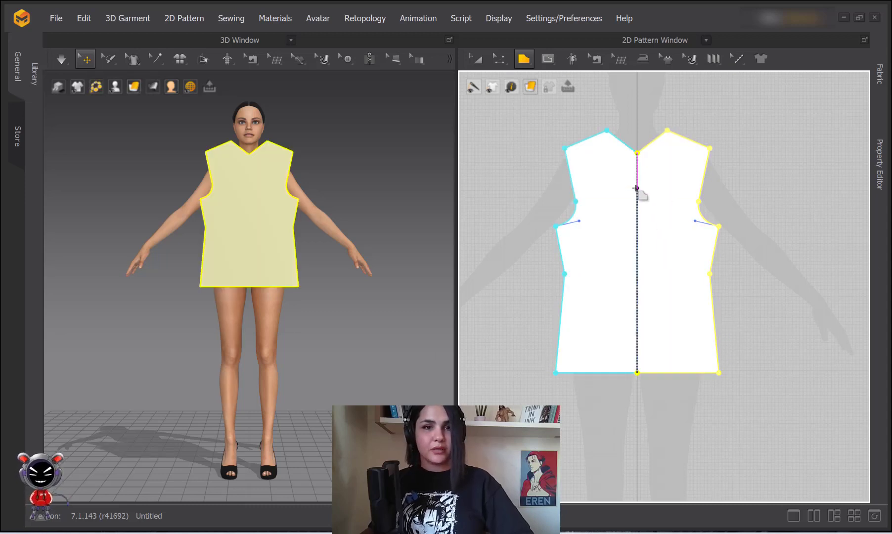
scroll(281, 187, down, 1)
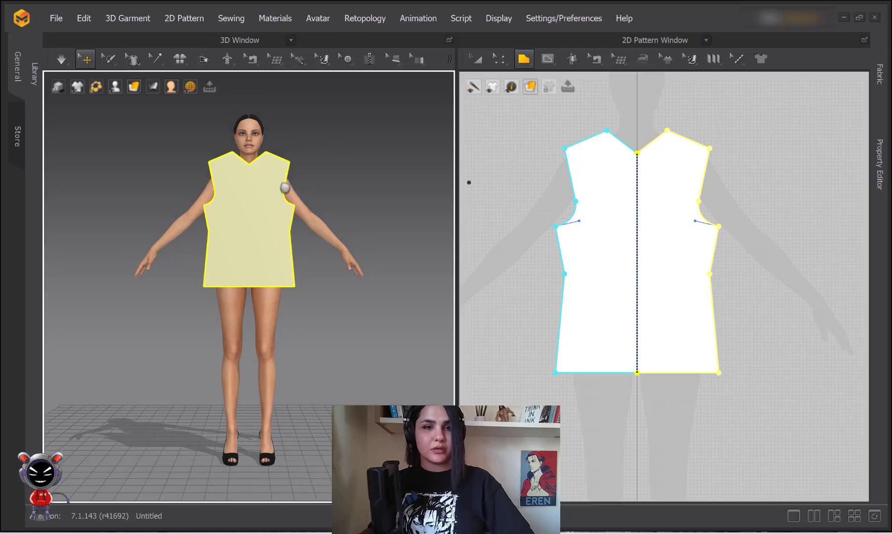
right_drag(284, 188, 240, 277)
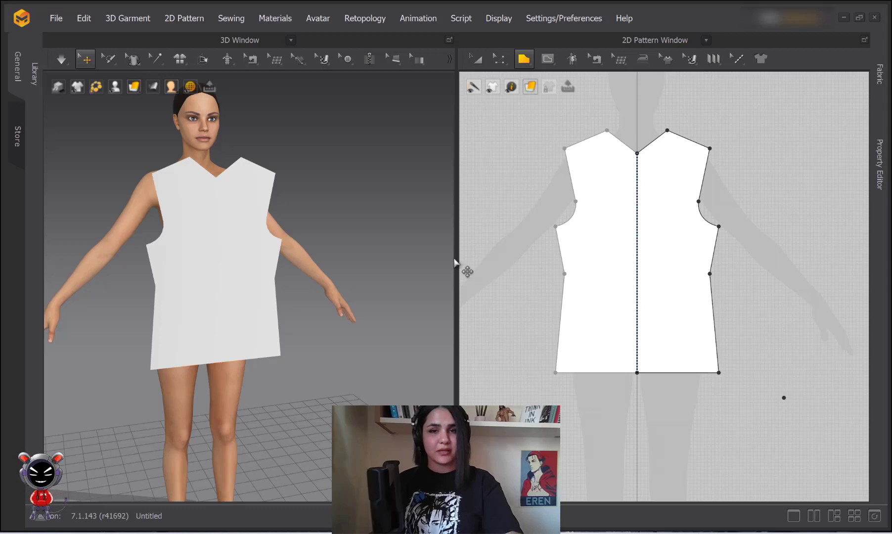
Draw a separate rectangular polygon about 11.8 by 12.4 cm beside the bodice pattern
click(800, 236)
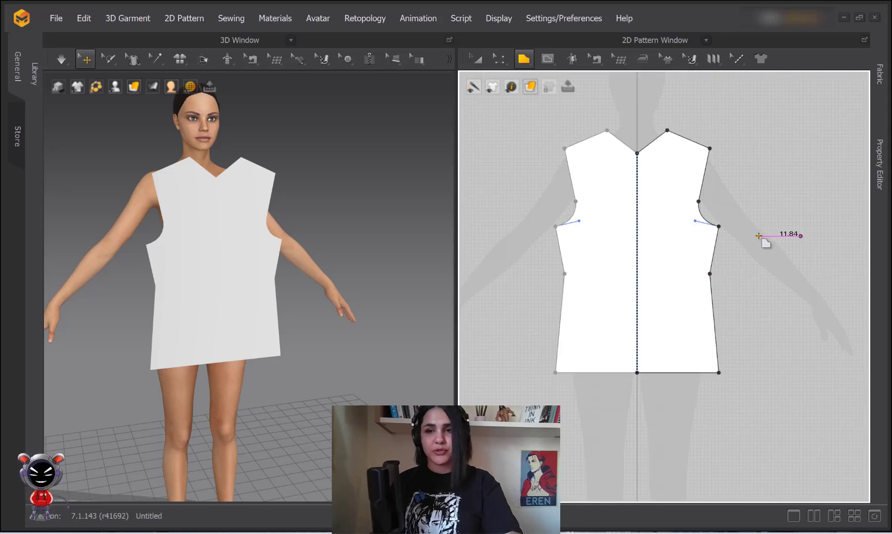
click(759, 236)
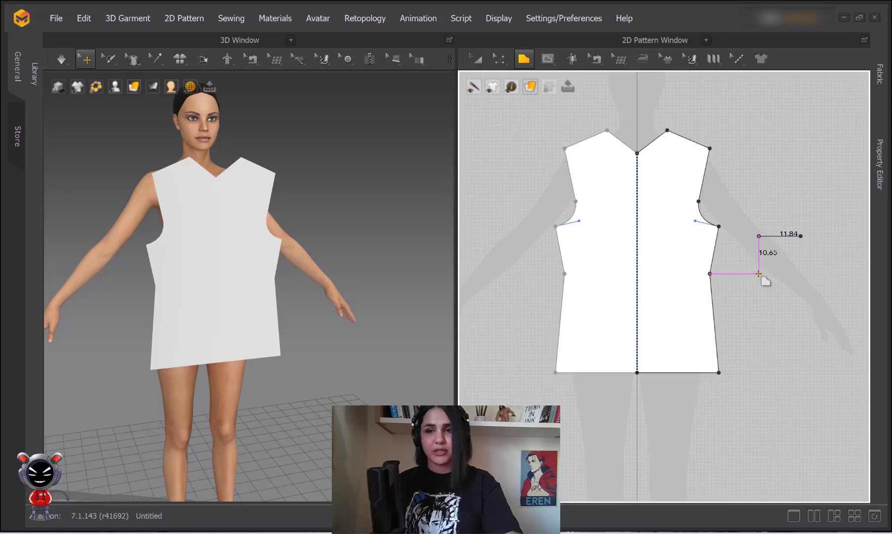
click(800, 280)
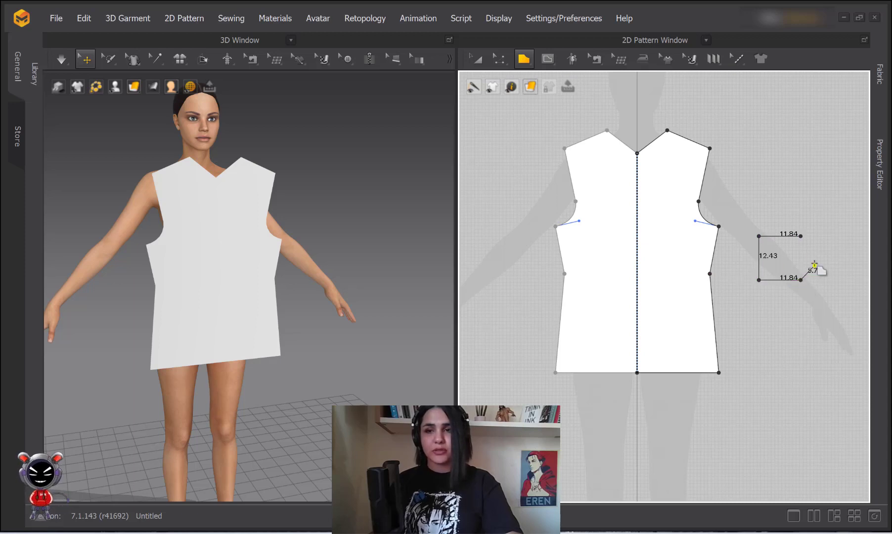
click(800, 236)
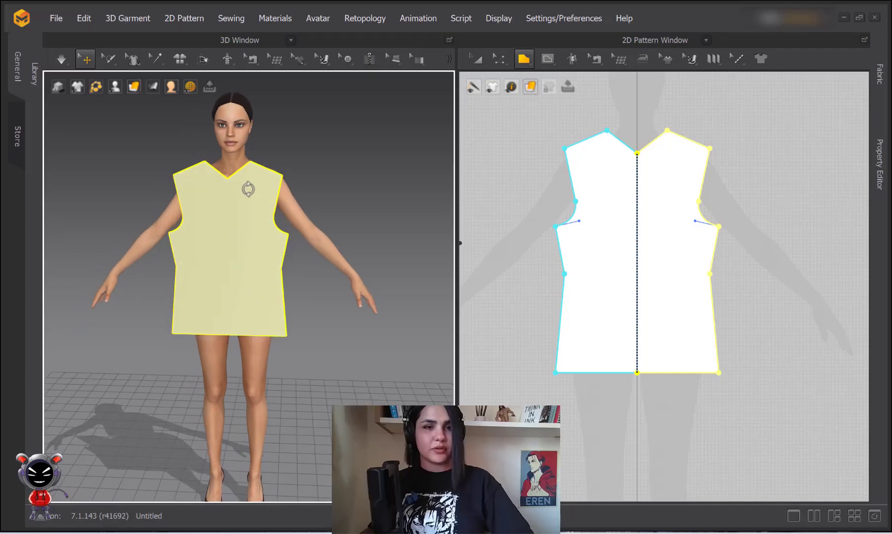
right_drag(249, 188, 262, 215)
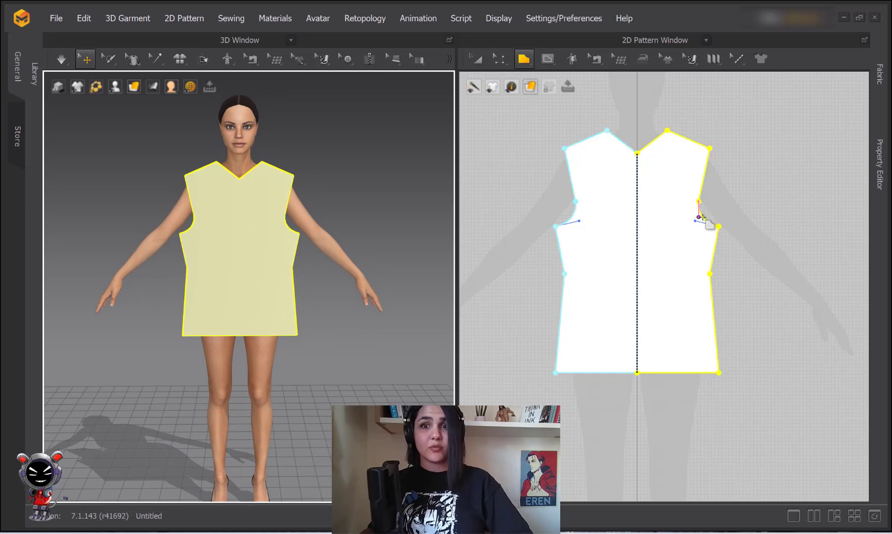